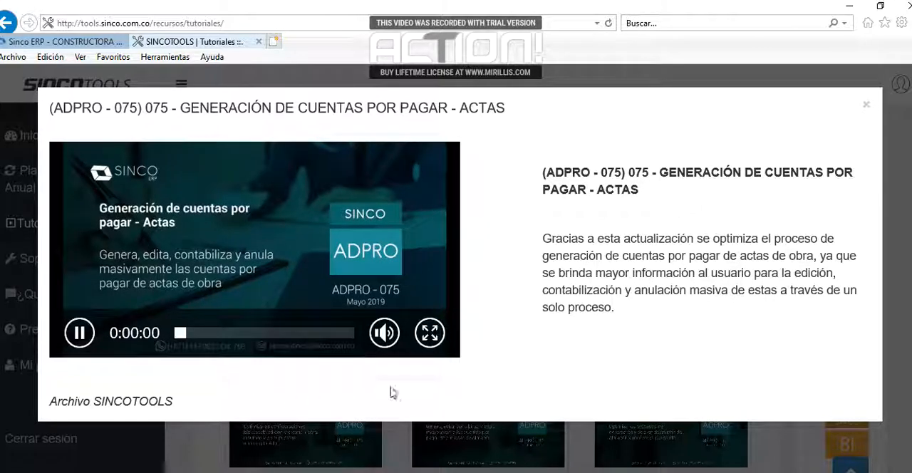
{"action": "left_click", "coordinate": [432, 333]}
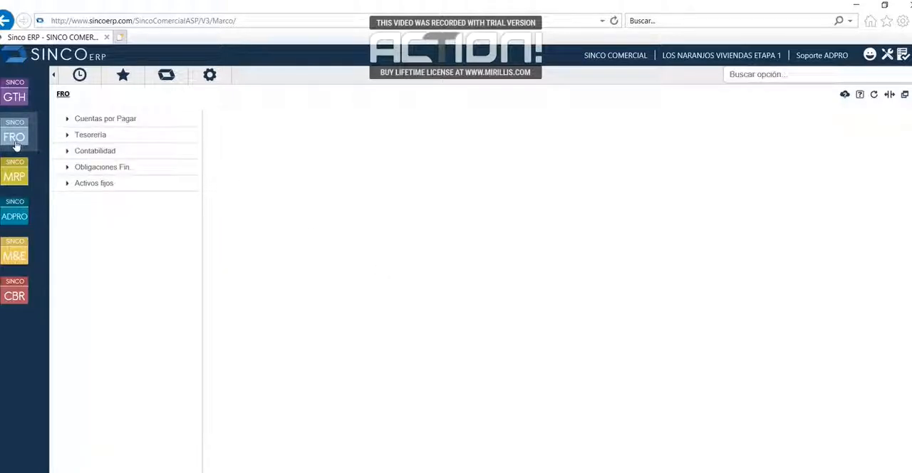
- Open Generación cuentas por pagar actas under Contabilidad, ADPRO, Actas and query the pending actas of branch 106 - Los Naranjos
{"action": "left_click", "coordinate": [91, 151]}
{"action": "left_click", "coordinate": [274, 199]}
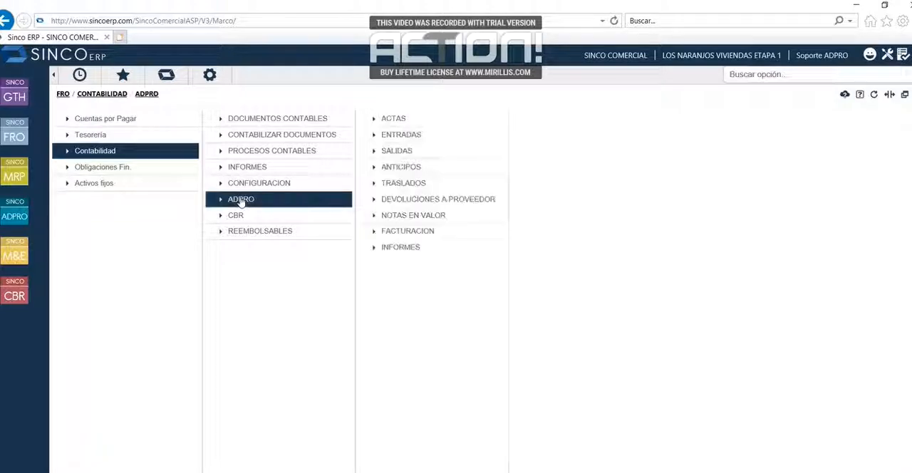
{"action": "left_click", "coordinate": [448, 123]}
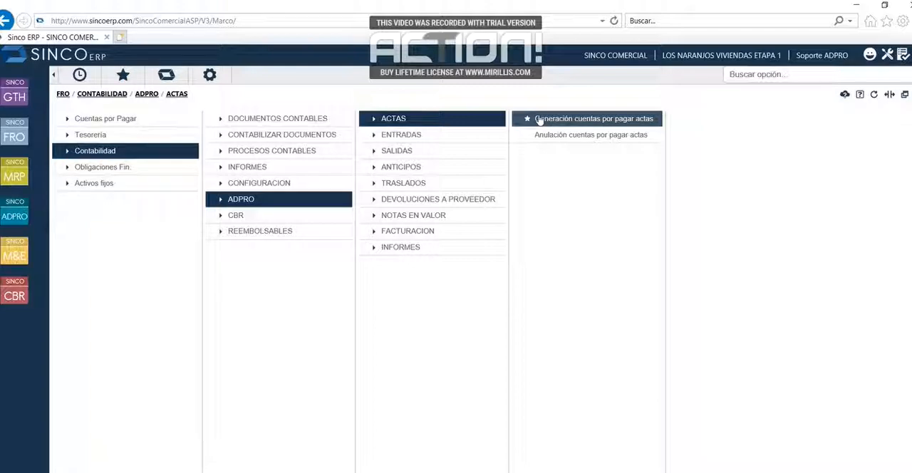
{"action": "left_click", "coordinate": [539, 121]}
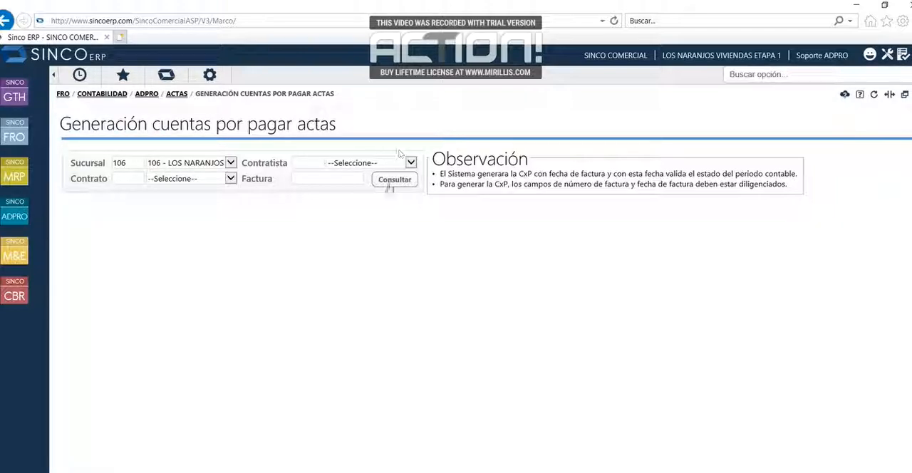
{"action": "left_click", "coordinate": [394, 180]}
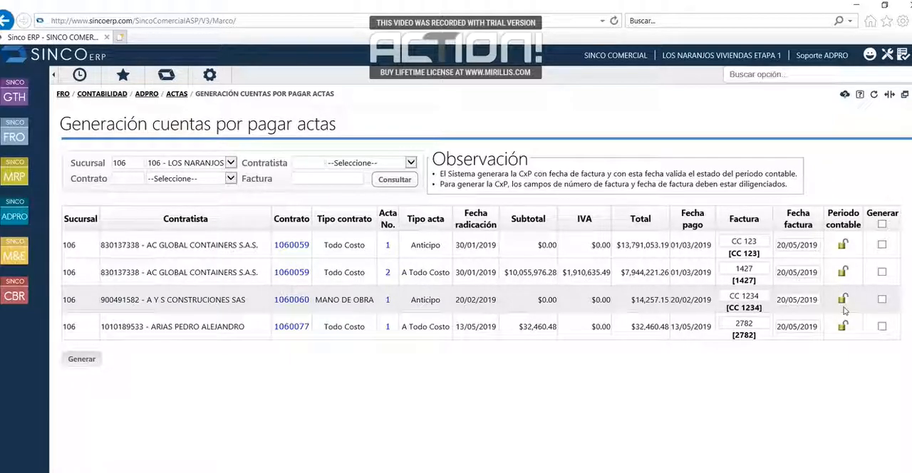
- Clear the invoice number of the last acta in the list, the one filed on 13/05/2019
{"action": "left_click", "coordinate": [765, 328]}
{"action": "key", "text": "BackSpace"}
{"action": "key", "text": "BackSpace"}
{"action": "key", "text": "BackSpace"}
{"action": "key", "text": "BackSpace"}
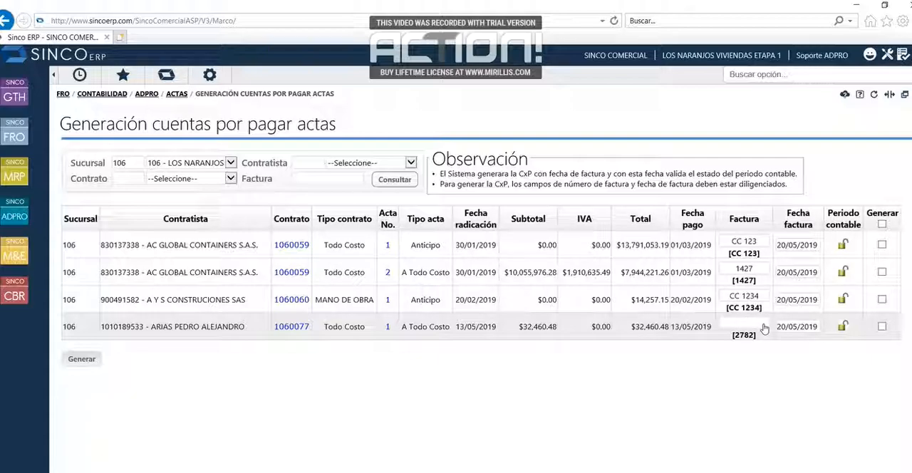
{"action": "key", "text": "Tab"}
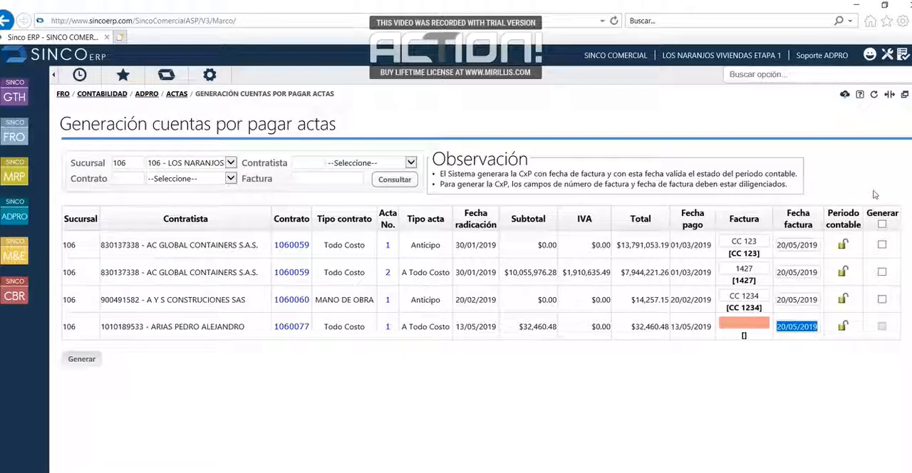
- Mark every acta that has an invoice number and date, and generate the accounts payable for them
{"action": "left_click", "coordinate": [882, 244]}
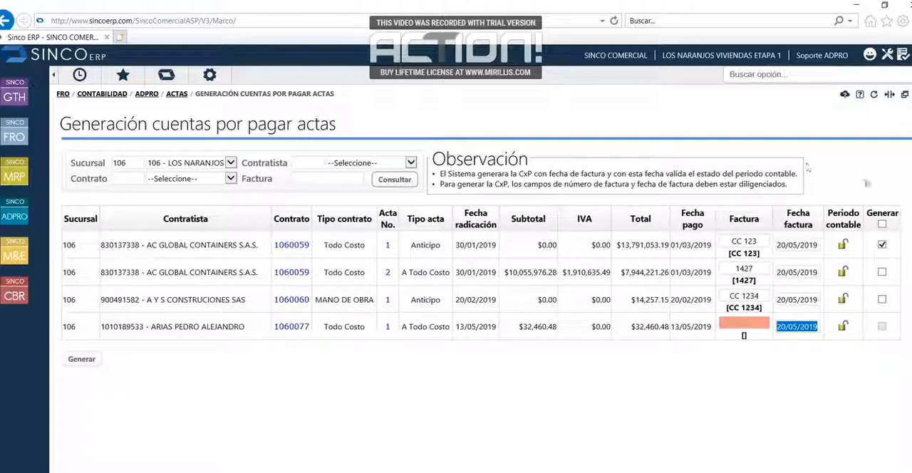
{"action": "left_click", "coordinate": [883, 271]}
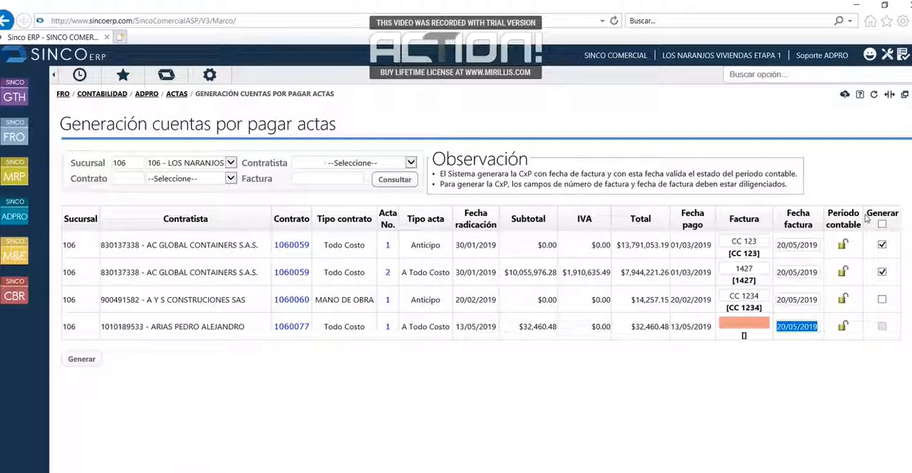
{"action": "left_click", "coordinate": [882, 300]}
{"action": "left_click", "coordinate": [882, 226]}
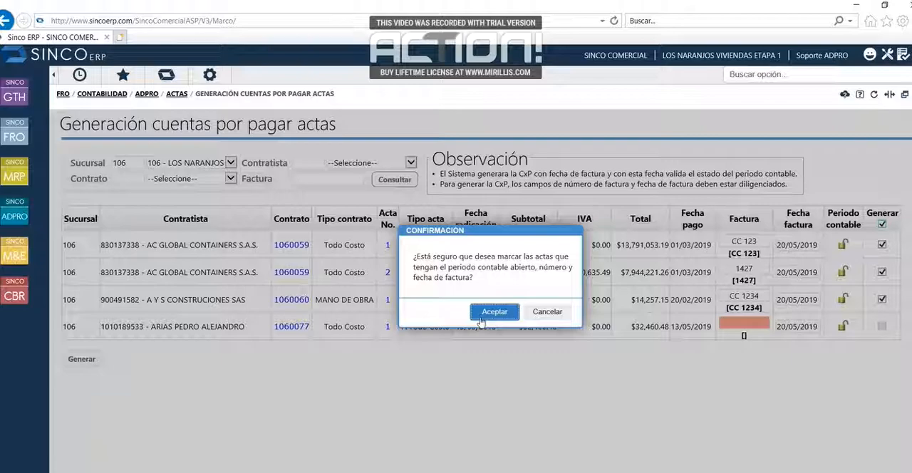
{"action": "left_click", "coordinate": [482, 312]}
{"action": "left_click", "coordinate": [72, 360]}
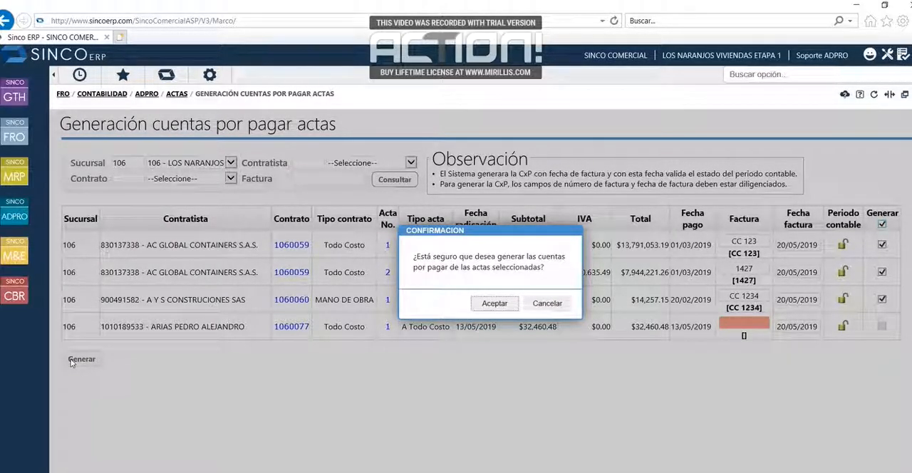
{"action": "left_click", "coordinate": [510, 307]}
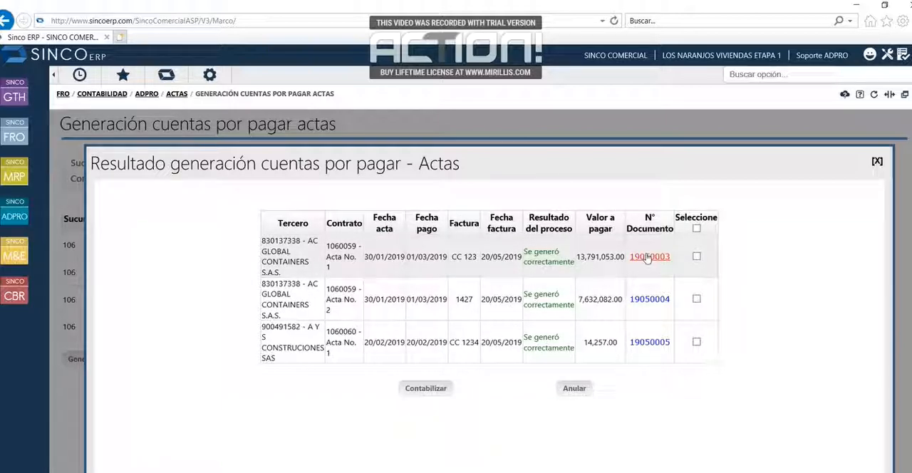
- Select all the newly generated accounts payable, void them and close the result window
{"action": "left_click", "coordinate": [696, 228]}
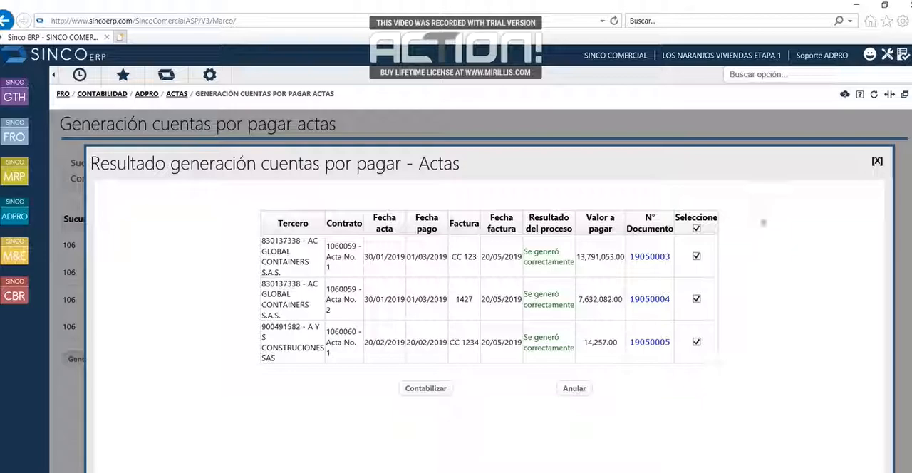
{"action": "left_click", "coordinate": [578, 388]}
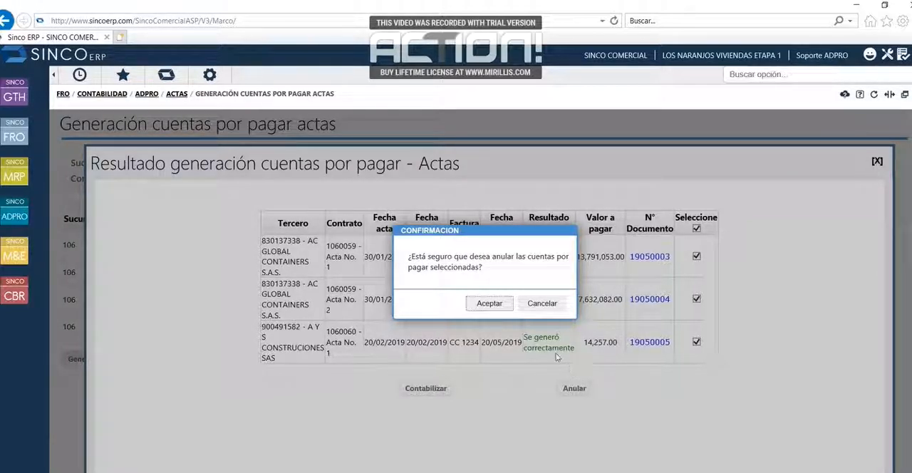
{"action": "left_click", "coordinate": [499, 307]}
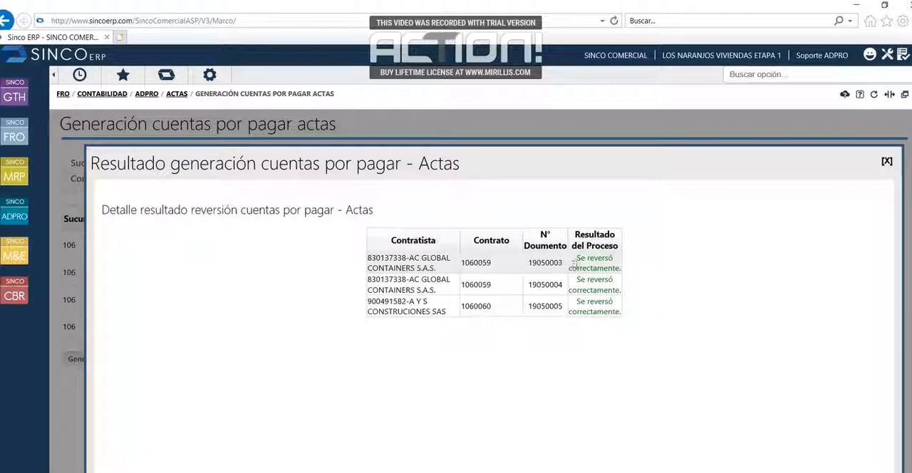
{"action": "left_click", "coordinate": [887, 162]}
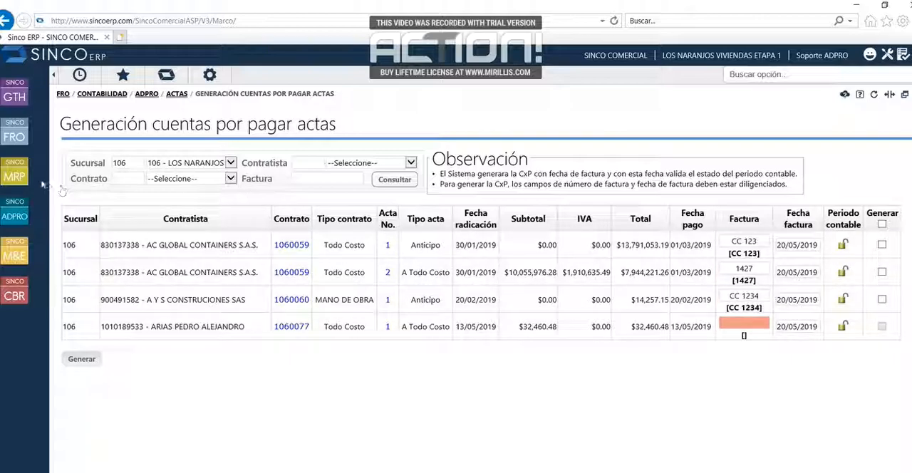
- Open Anulación cuentas por pagar actas under FRO, Contabilidad, ADPRO, Actas and query all accounts payable of branch 106
{"action": "left_click", "coordinate": [12, 144]}
{"action": "left_click", "coordinate": [80, 151]}
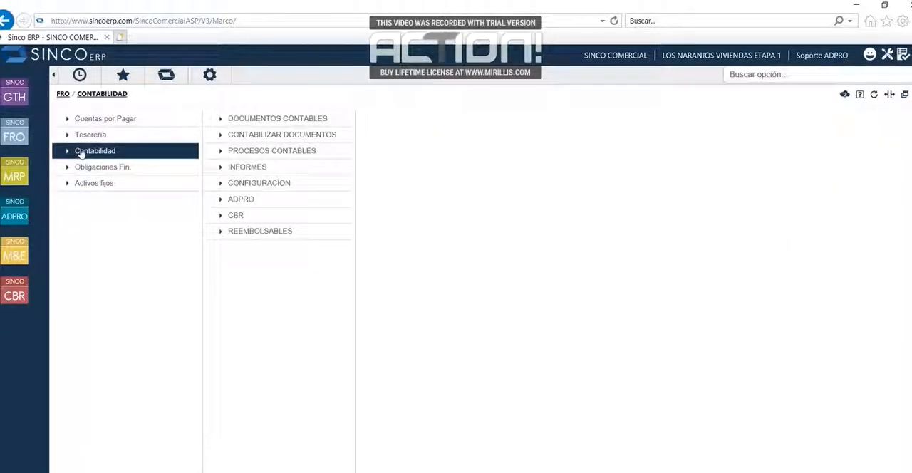
{"action": "left_click", "coordinate": [282, 206]}
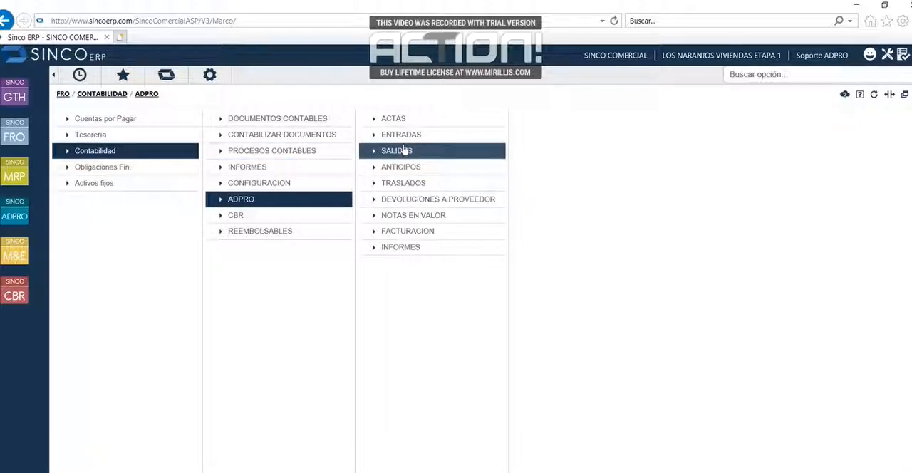
{"action": "left_click", "coordinate": [407, 121]}
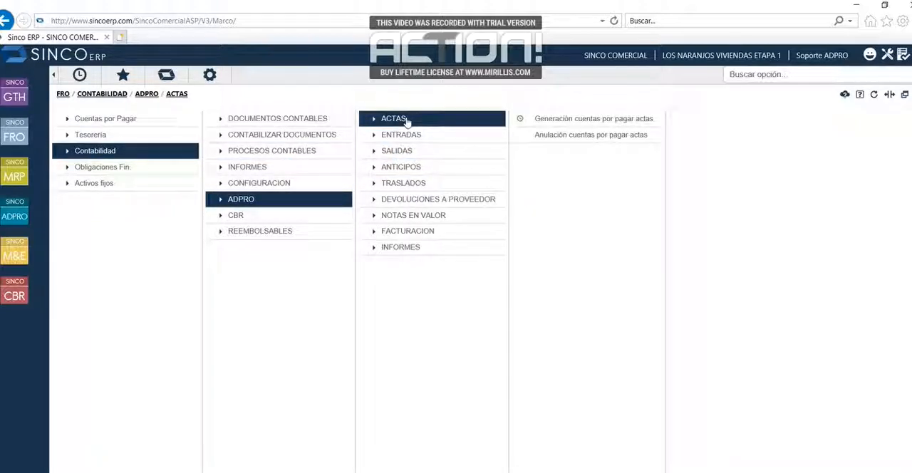
{"action": "left_click", "coordinate": [569, 135]}
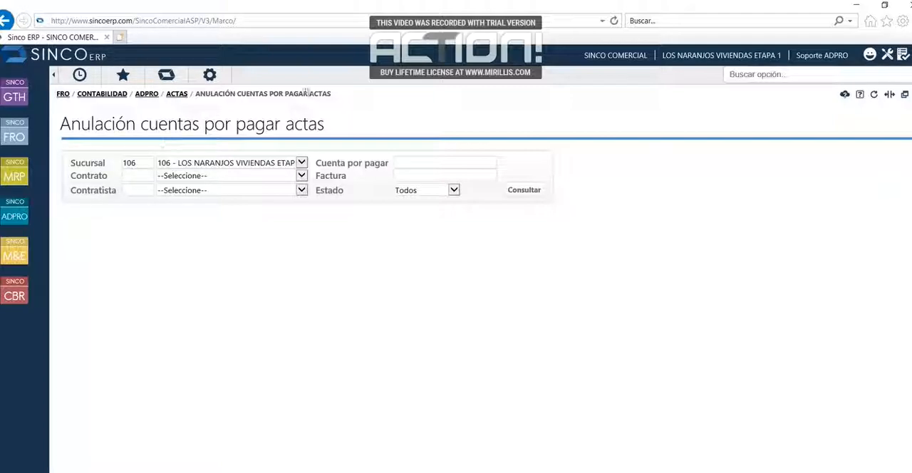
{"action": "left_click", "coordinate": [524, 190]}
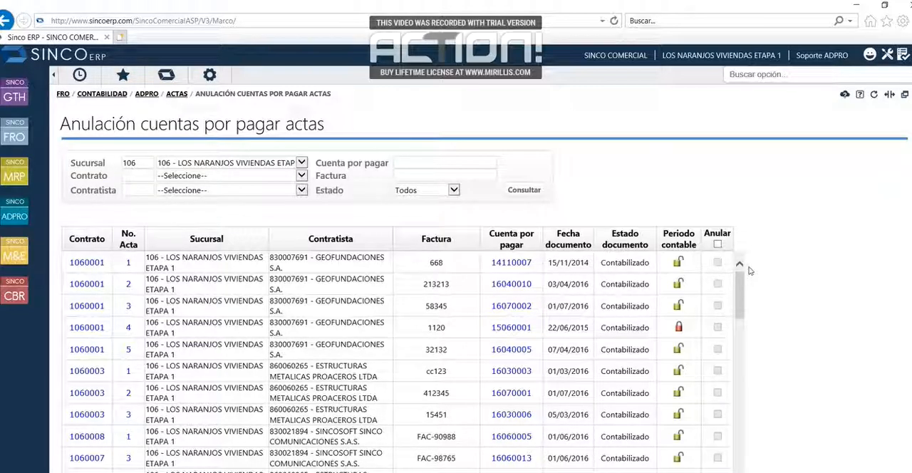
- Filter the accounts payable by invoice 123 and review the available document status options, keeping Todos
{"action": "left_click", "coordinate": [449, 178]}
{"action": "type", "text": "123"}
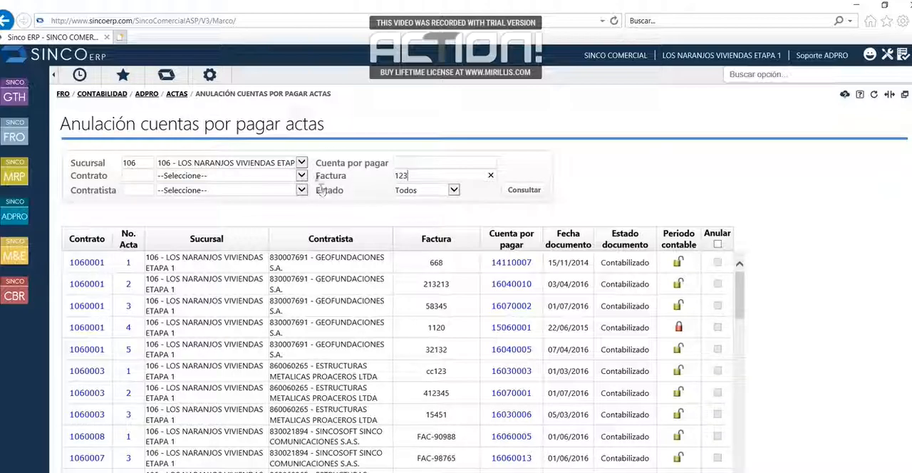
{"action": "left_click", "coordinate": [531, 195]}
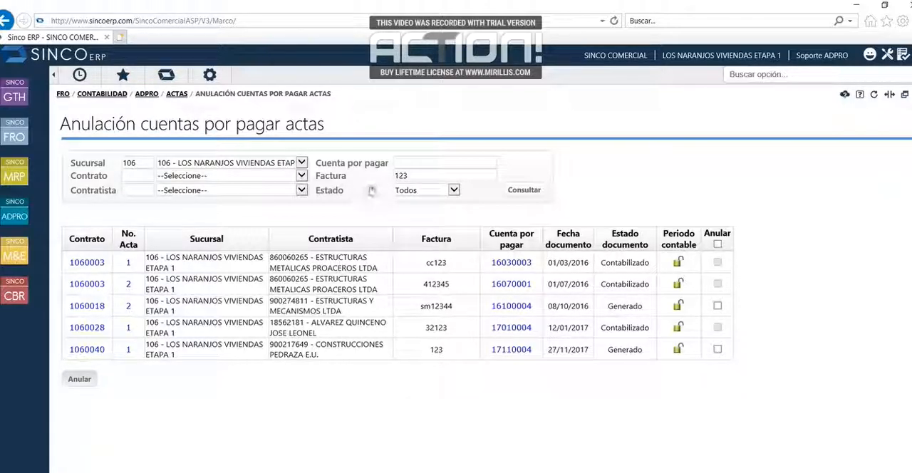
{"action": "left_click", "coordinate": [454, 190]}
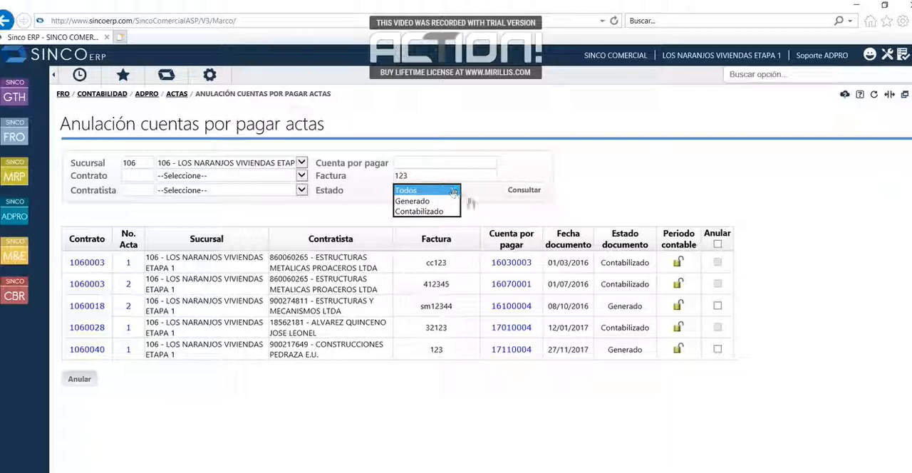
{"action": "left_click", "coordinate": [478, 208]}
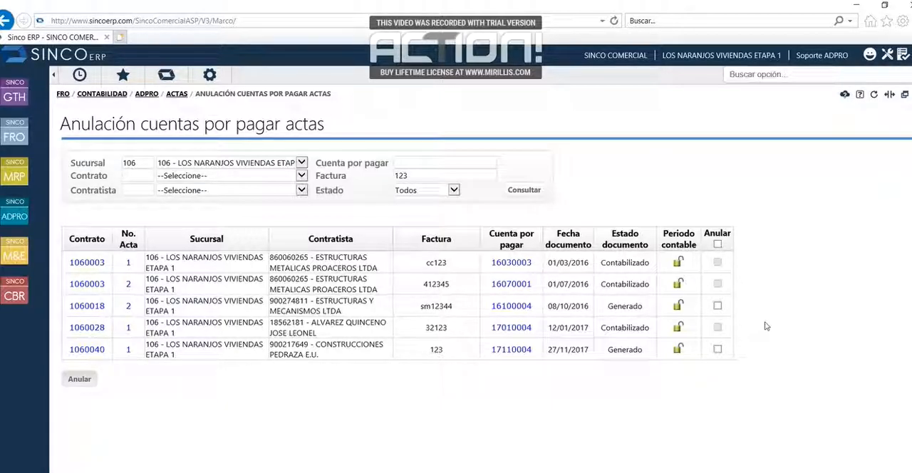
- Void the account payable of Estructuras y Mecanismos Ltda with invoice sm12344 and close the result window
{"action": "left_click", "coordinate": [718, 306]}
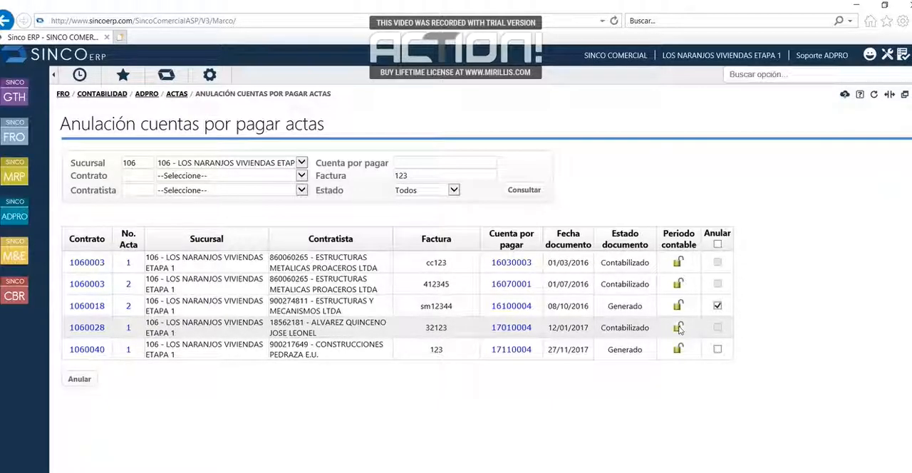
{"action": "left_click", "coordinate": [80, 380]}
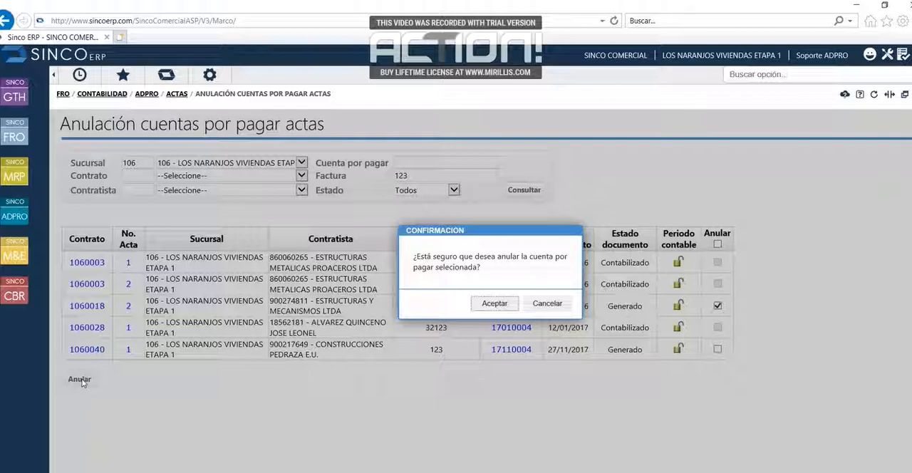
{"action": "left_click", "coordinate": [495, 305]}
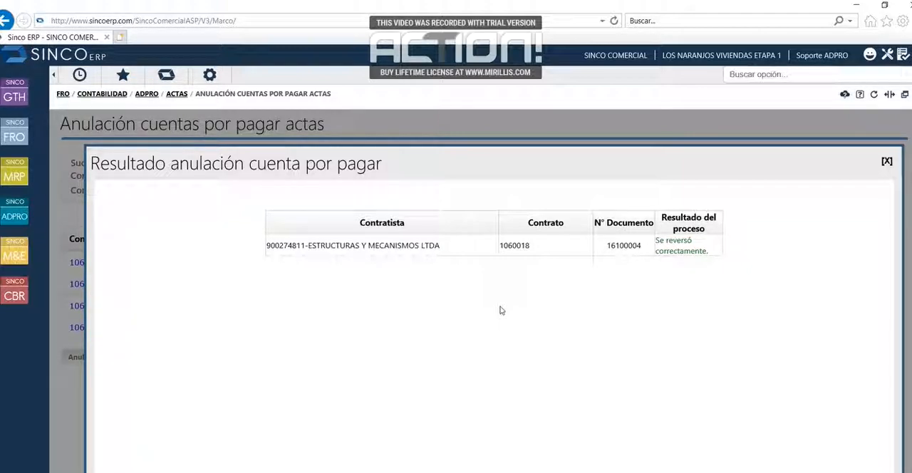
{"action": "left_click", "coordinate": [888, 162]}
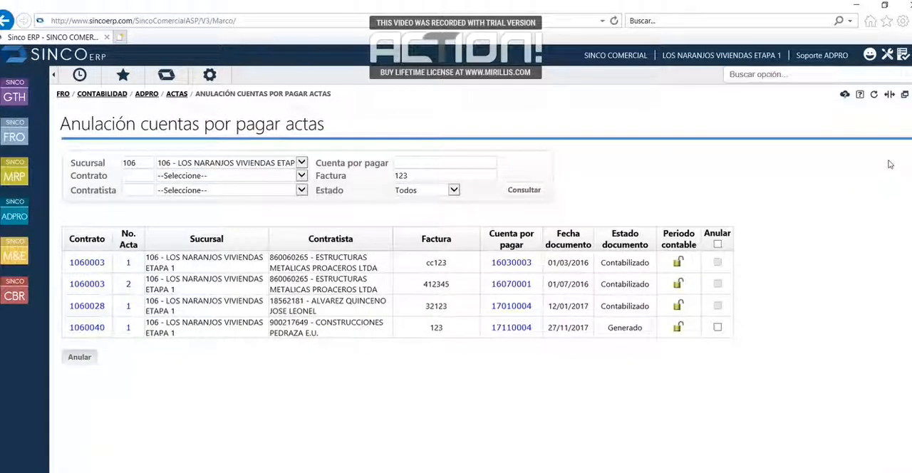